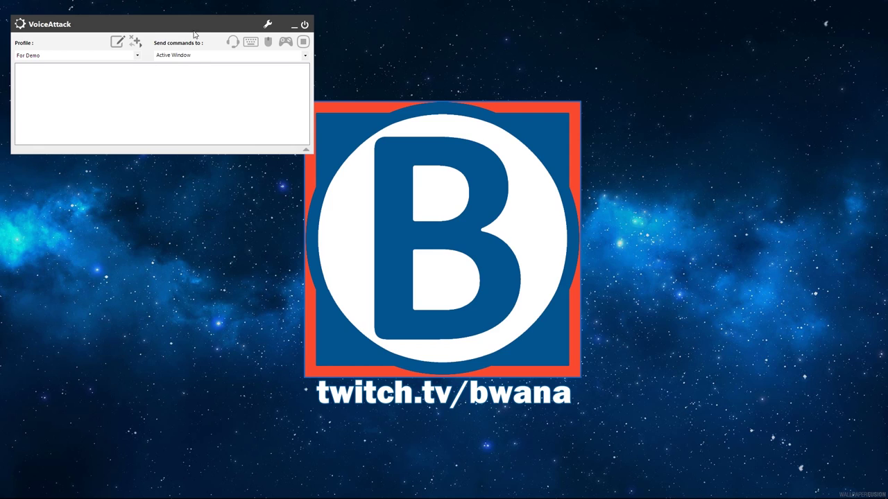
left_click_drag(181, 27, 193, 32)
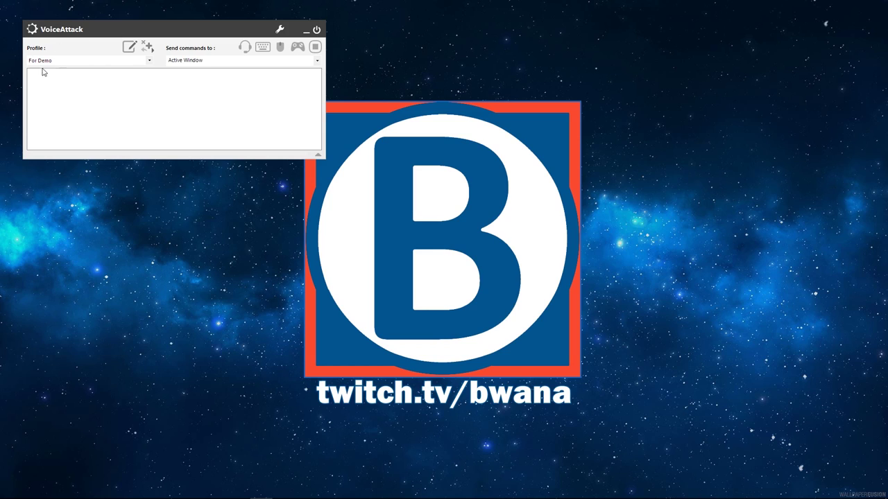
left_click(149, 50)
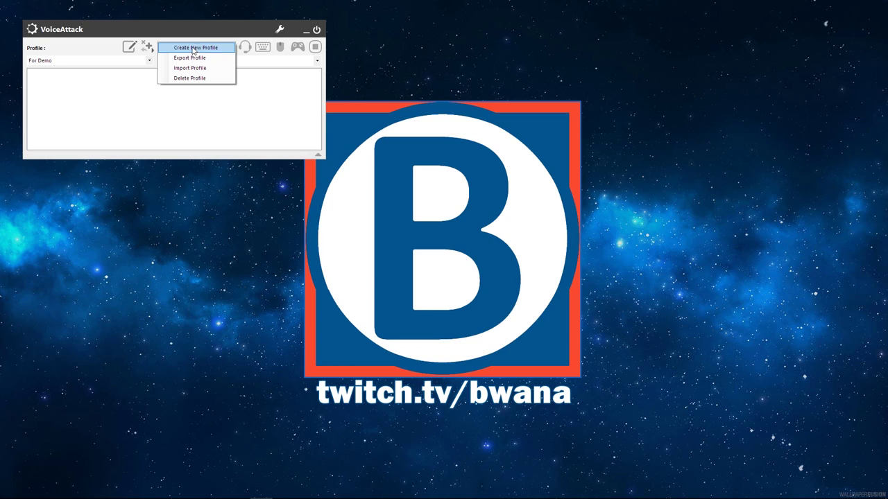
left_click(174, 30)
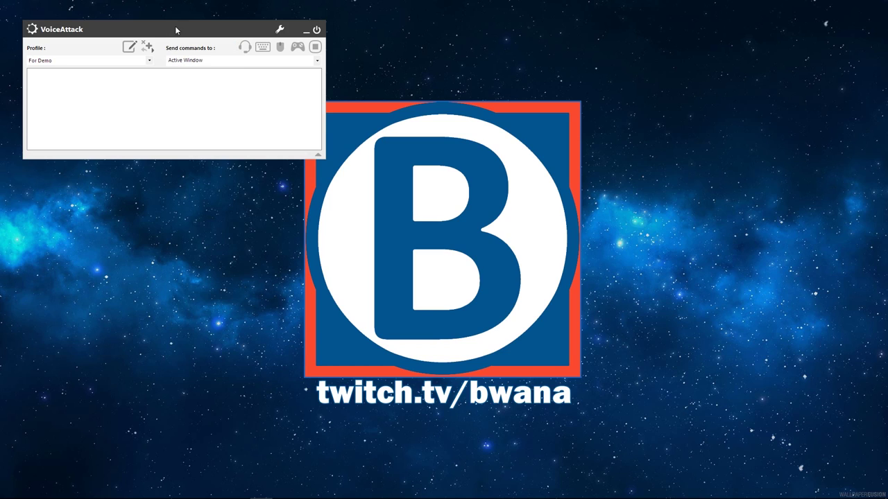
Create a new command in the For Demo profile, triggered by pressed keys instead of a spoken phrase.
left_click(130, 50)
left_click_drag(330, 147, 447, 54)
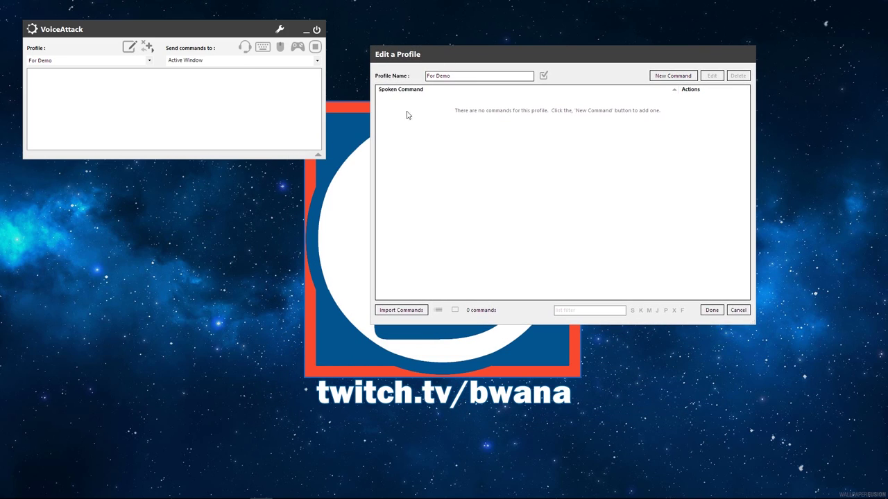
left_click(658, 79)
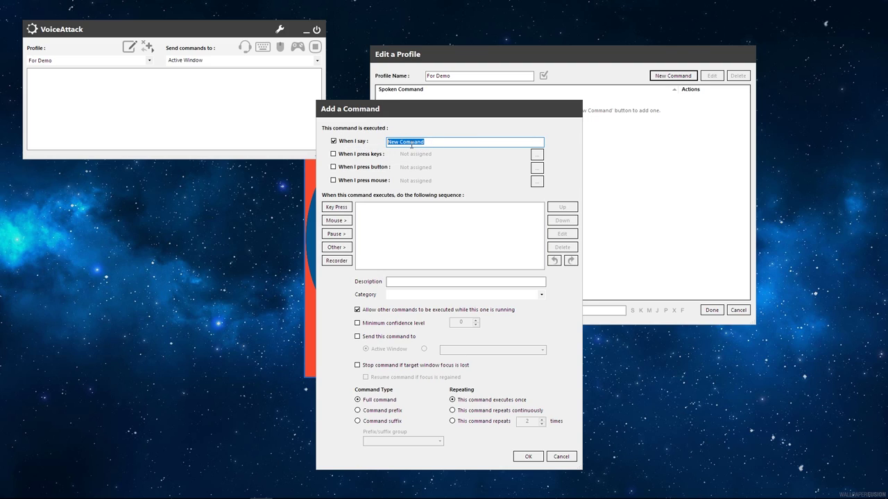
left_click(344, 142)
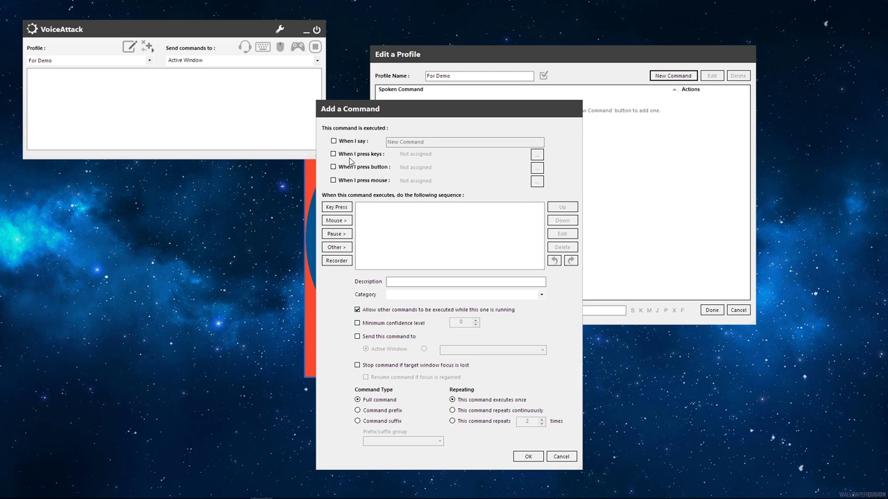
left_click(350, 157)
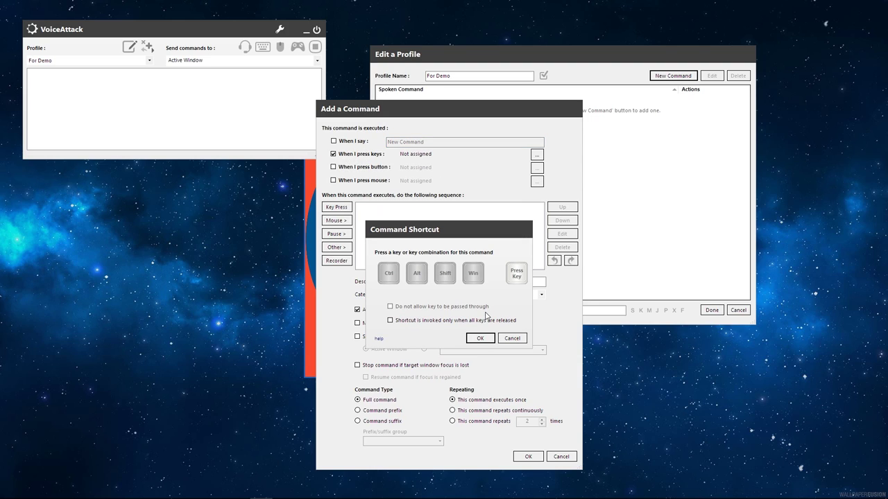
Try Ctrl+F1, Ctrl+F2, F4 and Ctrl+F3 as shortcut combinations for the new command.
key("ctrl+F1")
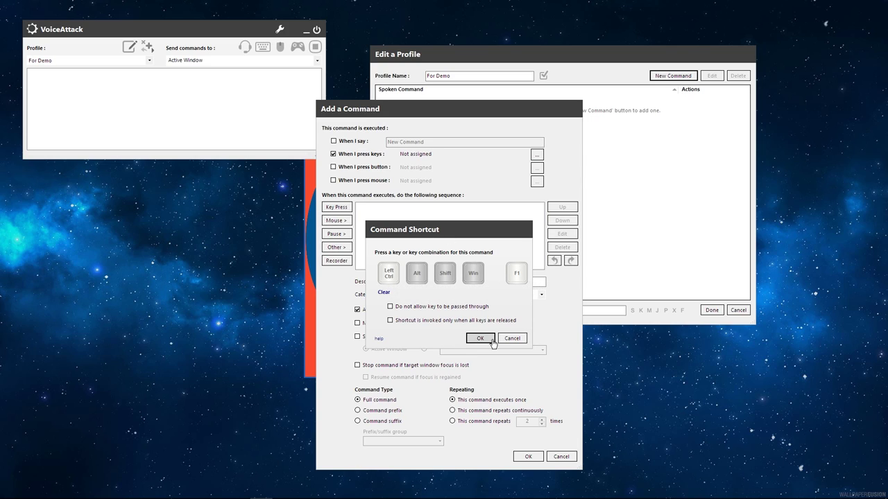
left_click(385, 293)
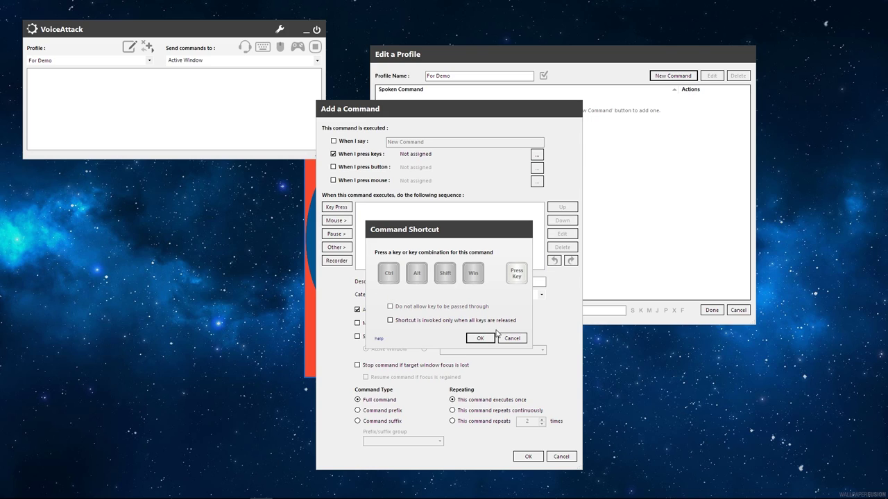
key("ctrl+F2")
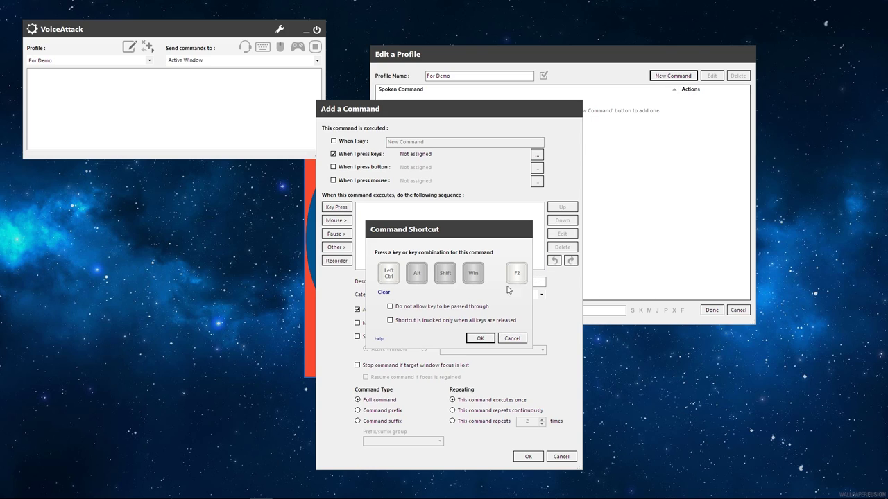
key("F4")
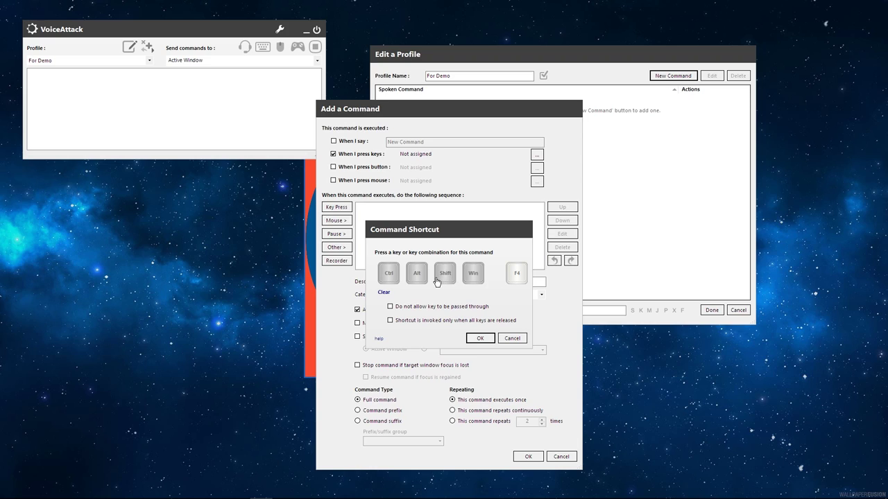
key("ctrl+F3")
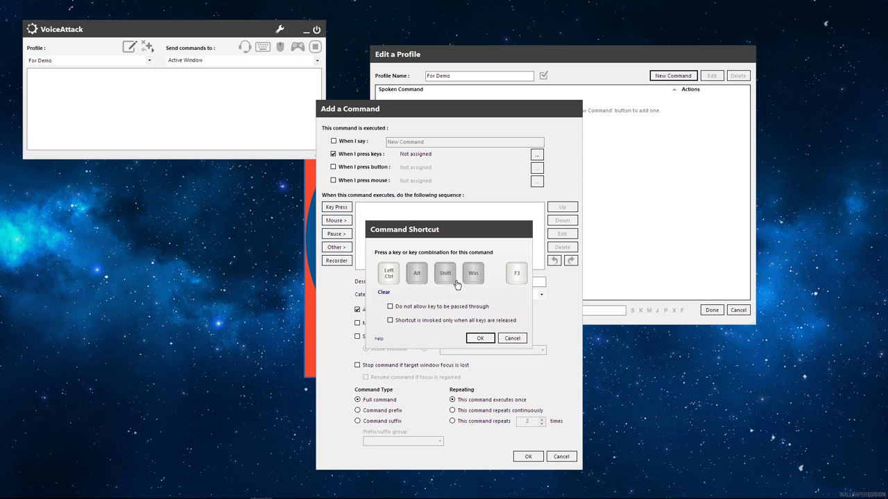
Assign Left Ctrl+F1 as the new command's keyboard shortcut.
key("ctrl+F1")
key("ctrl+F1")
left_click(478, 338)
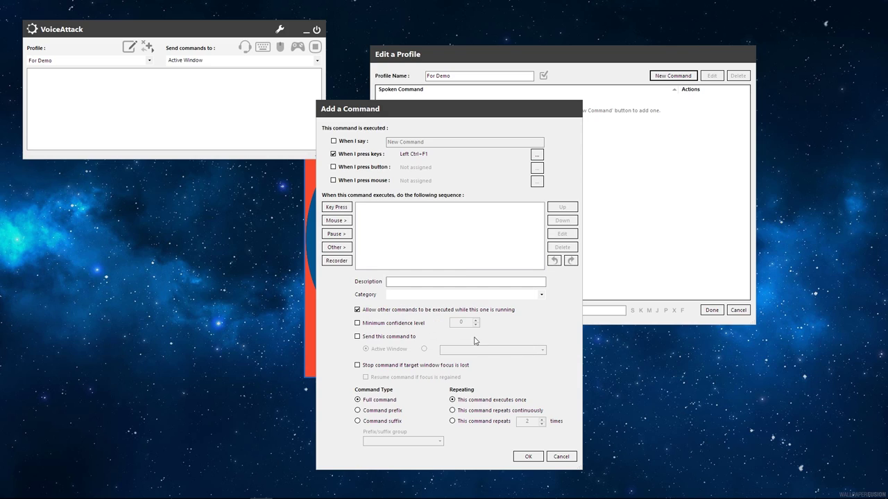
Add a text-to-speech action saying "This is a test demo for a Youtube video. For more information, visit youtube dot com slash c slash Bwana".
left_click(344, 250)
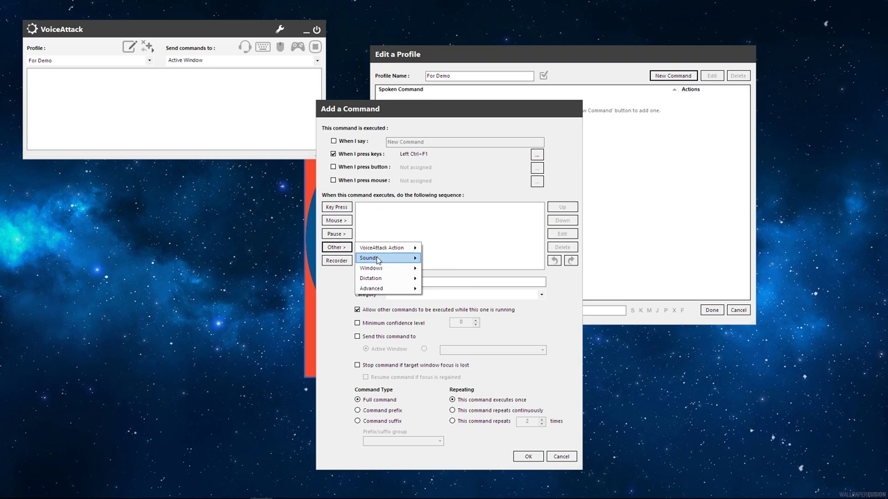
mouse_move(378, 260)
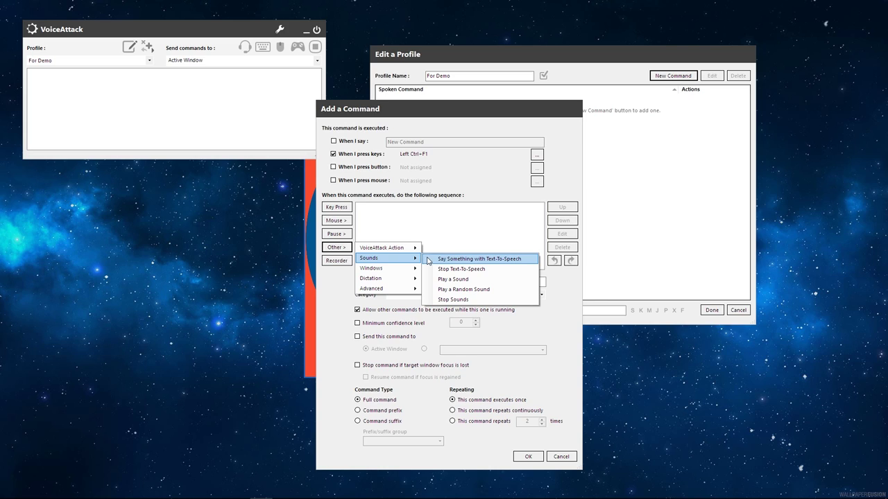
left_click(433, 260)
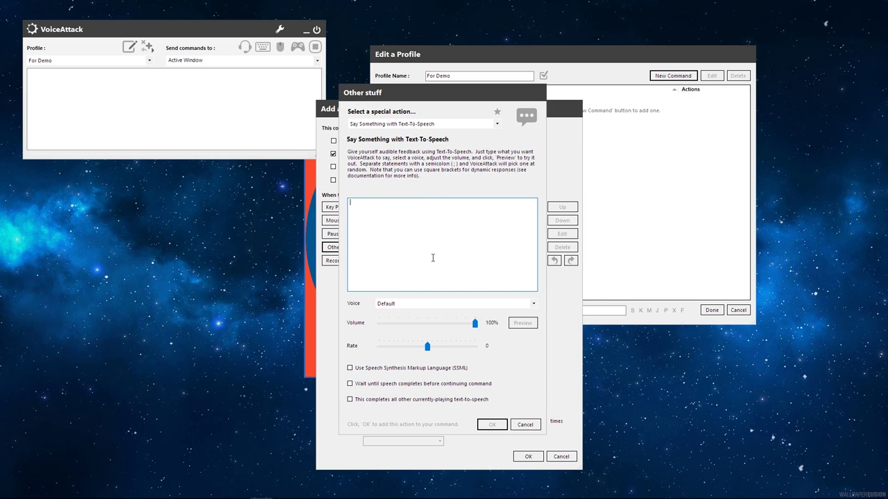
left_click_drag(406, 96, 492, 93)
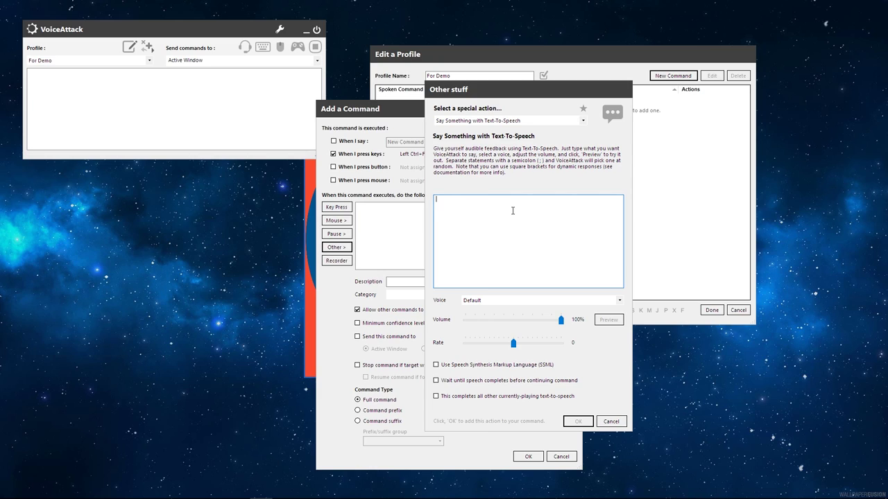
type("This is a test demo fo")
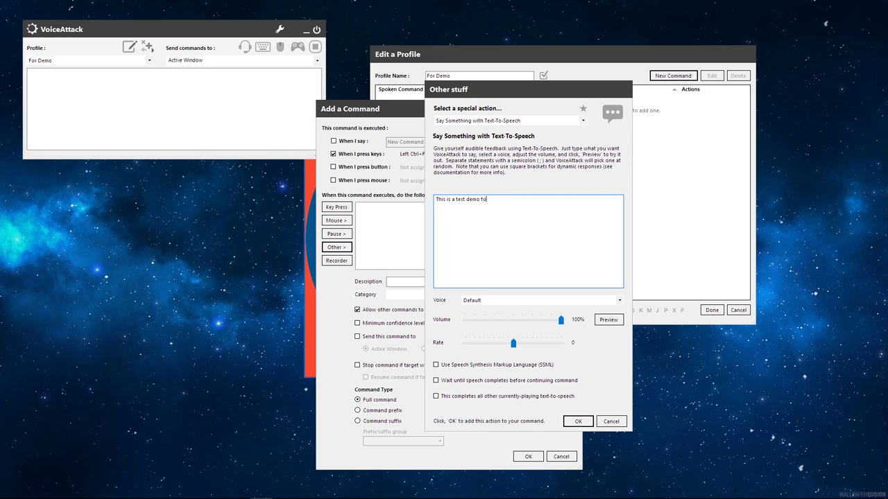
type("r a Youtube video.  For more information, visit youtube dot come")
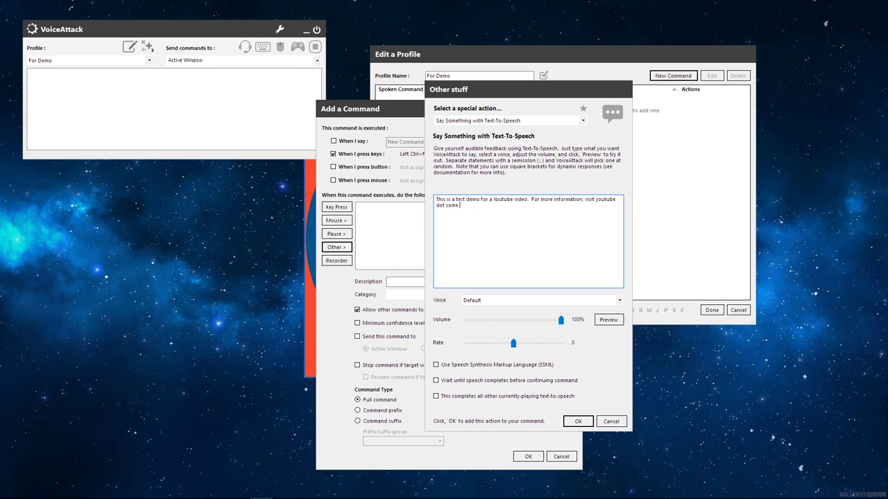
key("BackSpace")
type("slash")
type(" user slash")
key("BackSpace")
key("BackSpace")
key("BackSpace")
key("BackSpace")
key("BackSpace")
key("BackSpace")
key("BackSpace")
key("BackSpace")
key("BackSpace")
key("BackSpace")
key("BackSpace")
type("c slash Bwana")
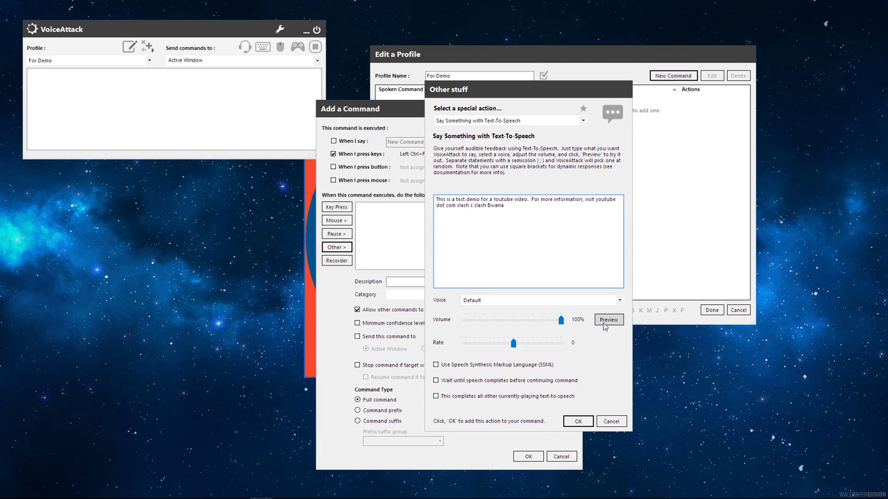
Set the speech volume to 50%, previewing the speech before and after, and add the action to the command.
left_click(608, 319)
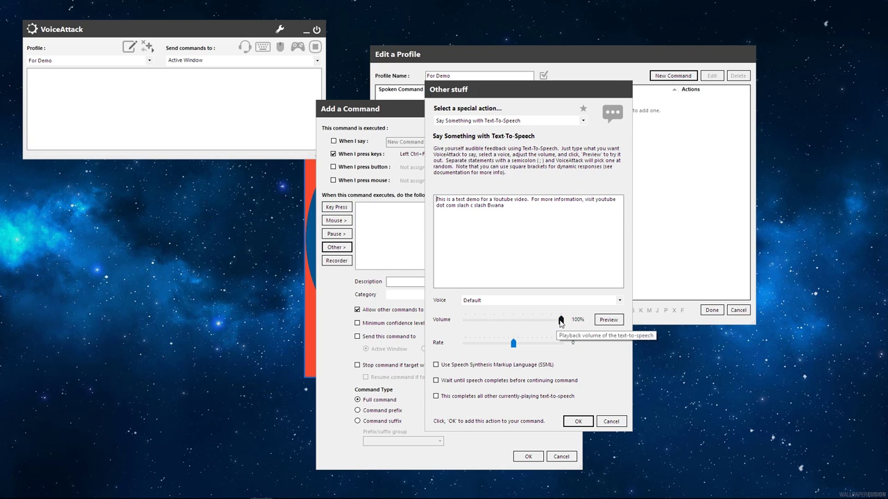
left_click_drag(559, 323, 513, 330)
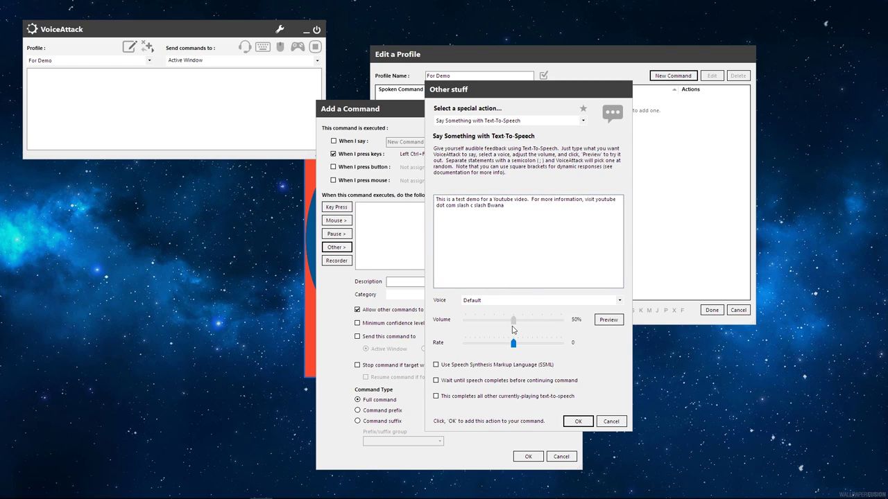
left_click(610, 321)
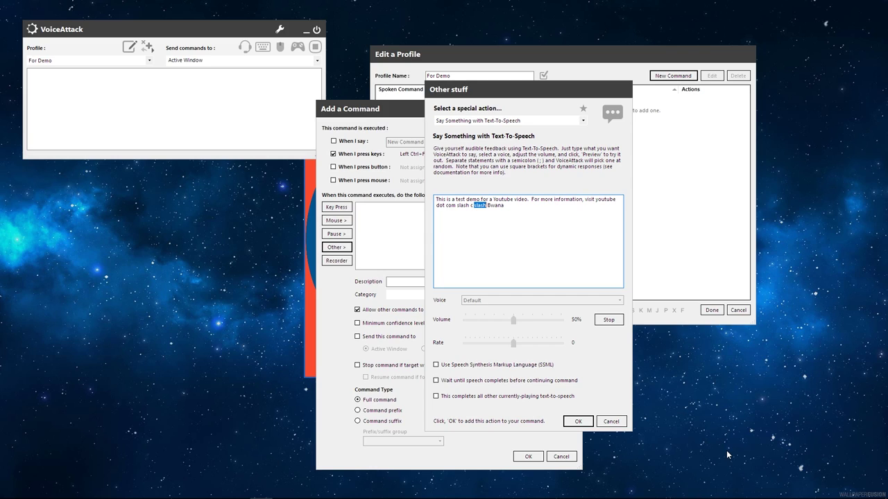
left_click(576, 423)
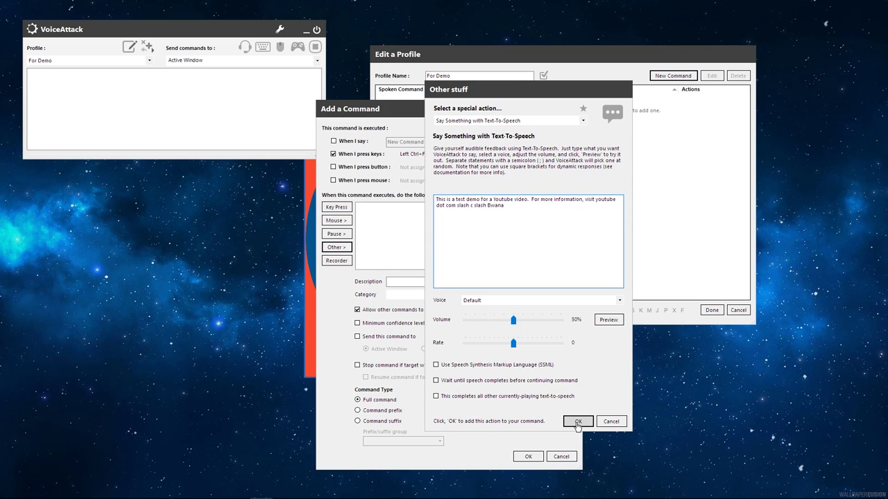
left_click(577, 423)
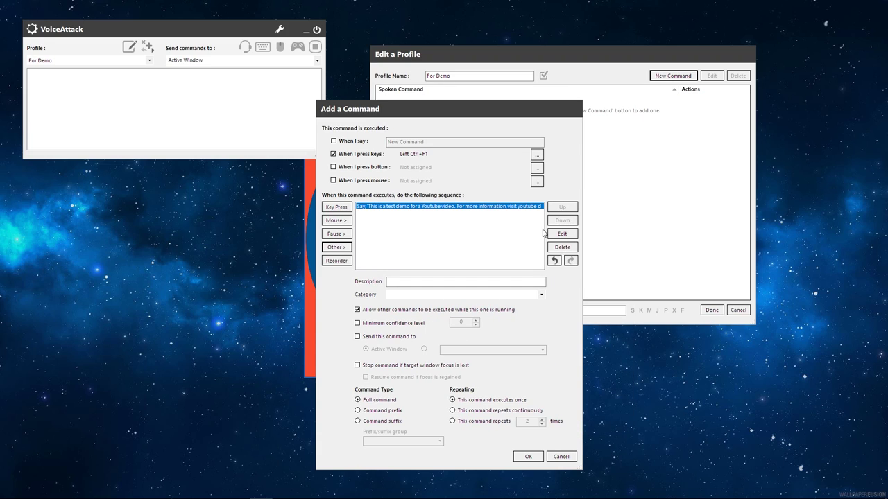
Preview the existing text-to-speech action at rates 10 and -10, and return its rate to 0.
left_click(562, 234)
left_click(516, 345)
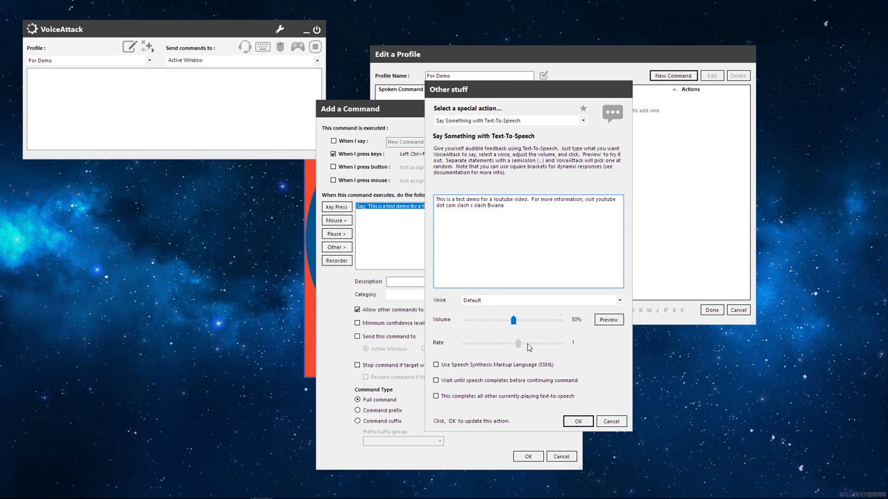
left_click_drag(527, 346, 565, 345)
left_click(607, 319)
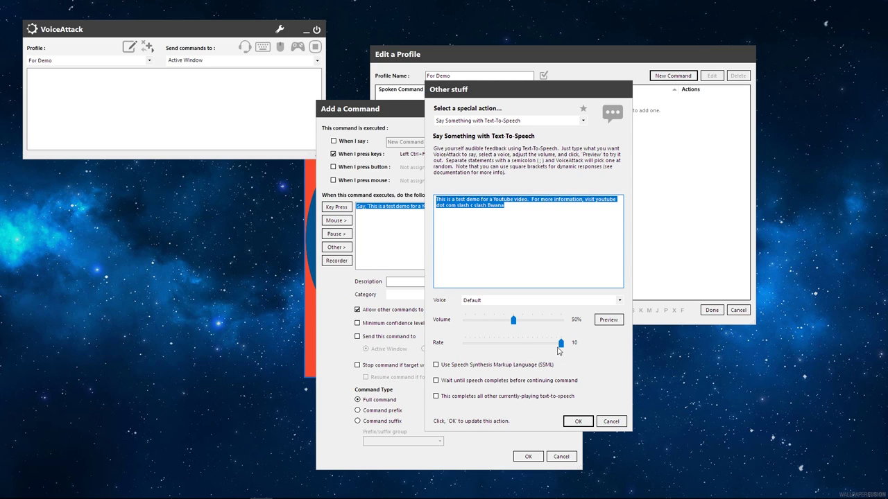
left_click_drag(561, 342, 464, 344)
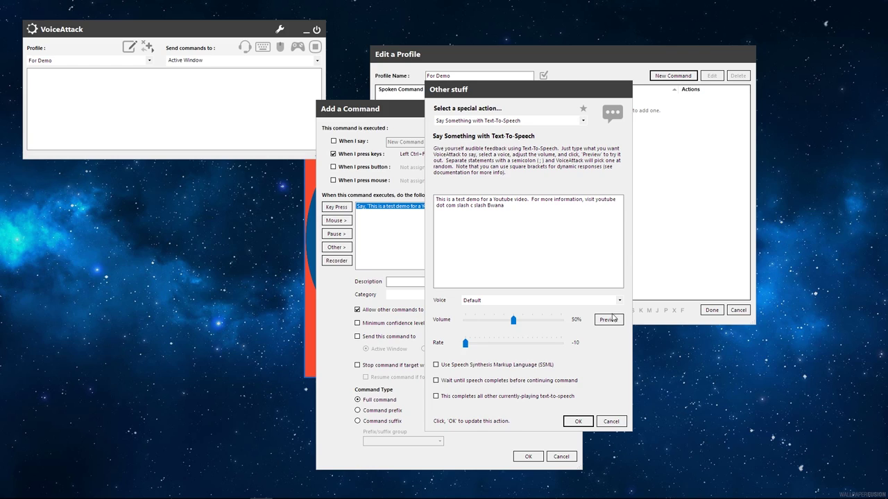
left_click(607, 319)
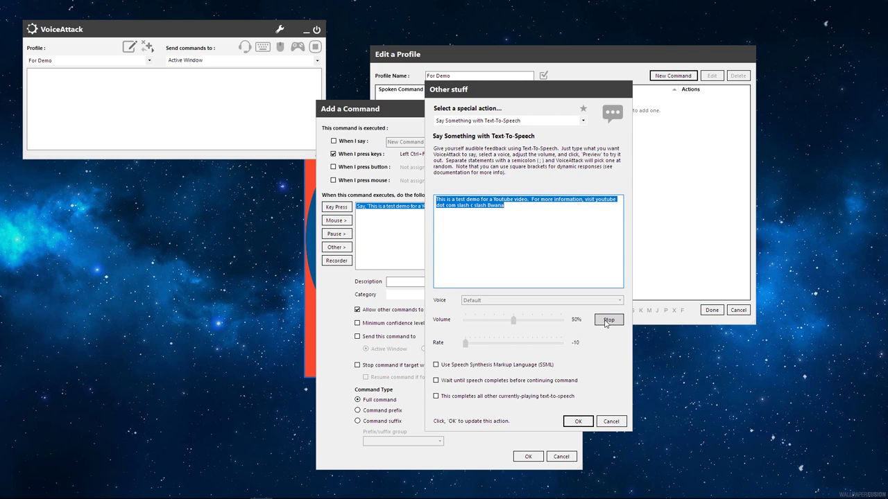
left_click(606, 321)
left_click_drag(465, 344, 513, 344)
left_click(577, 420)
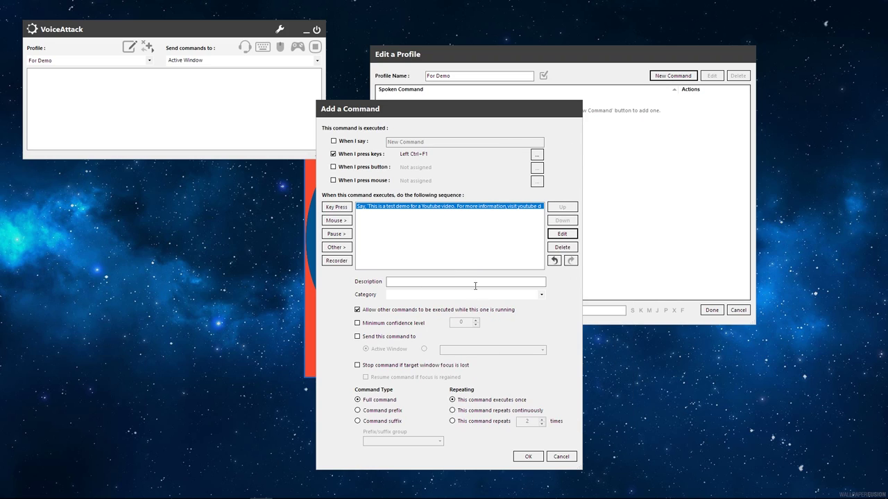
Save the new command and the profile, and test the command with its Left Ctrl+F1 shortcut.
left_click(527, 456)
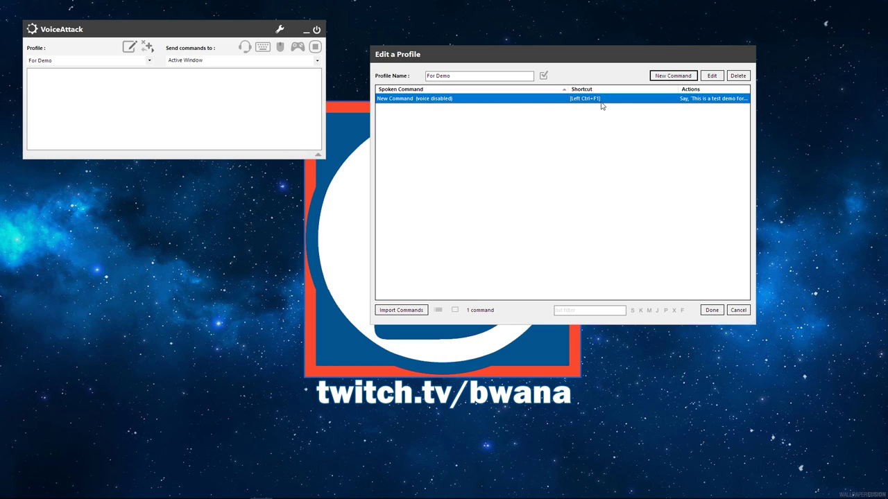
left_click(711, 310)
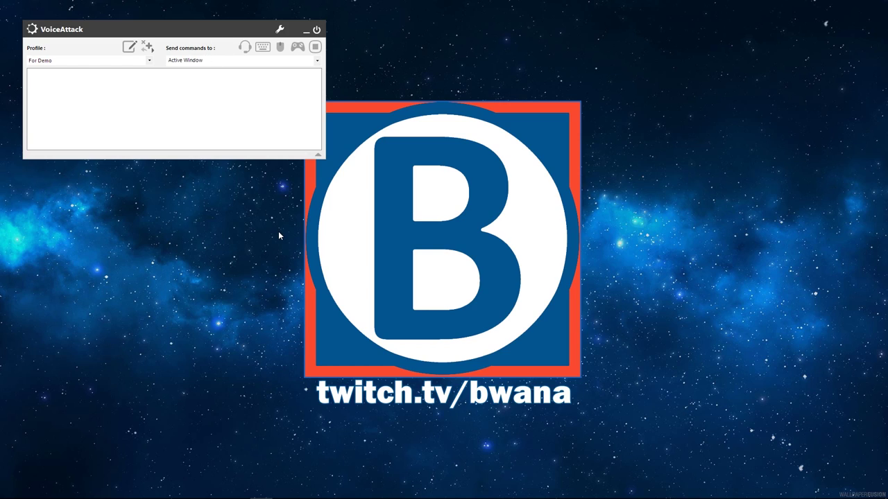
key("F1")
Reopen the command in the For Demo profile and set its description to "This is a FAQ for Youtube".
left_click(129, 50)
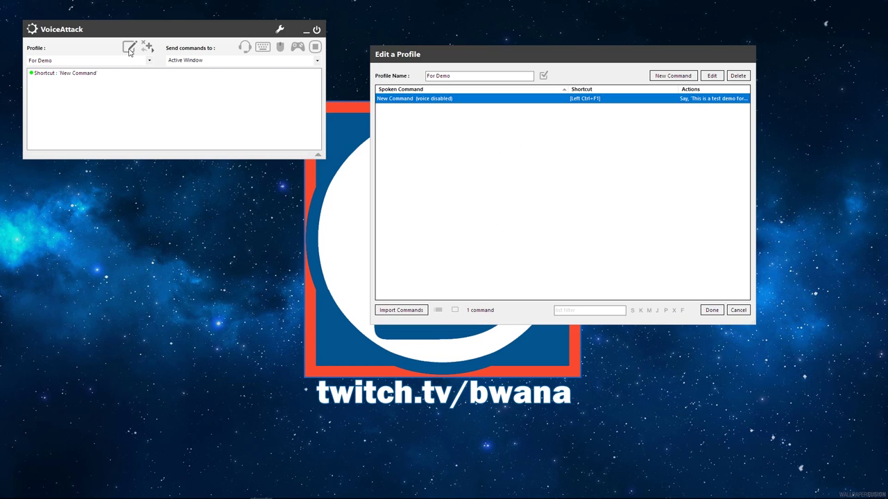
double_click(425, 98)
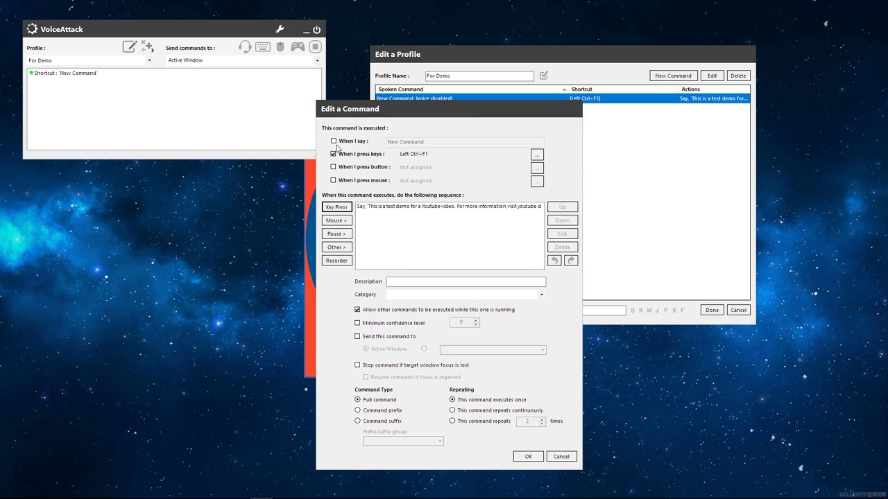
left_click(419, 283)
type("This is a FAQ for Youtube")
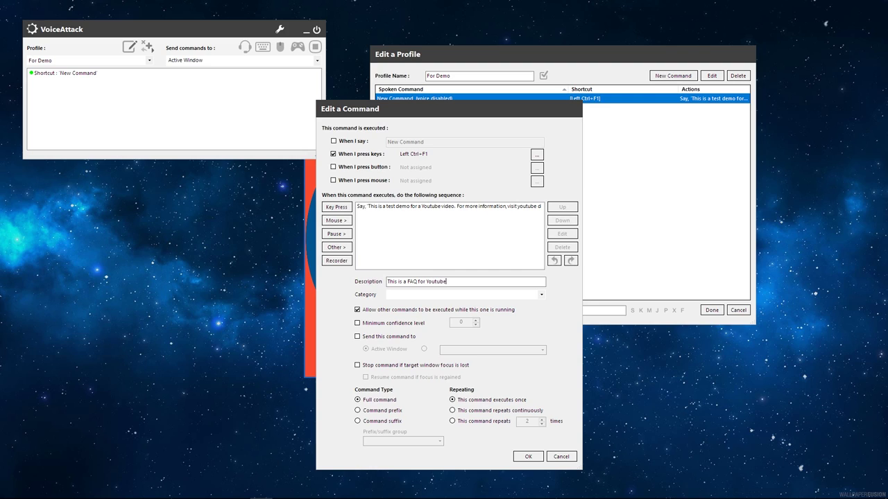
Set the command's category to "FAQ" and rename its spoken phrase to "Youtube FAQ", leaving voice activation disabled.
key("Tab")
type("FA")
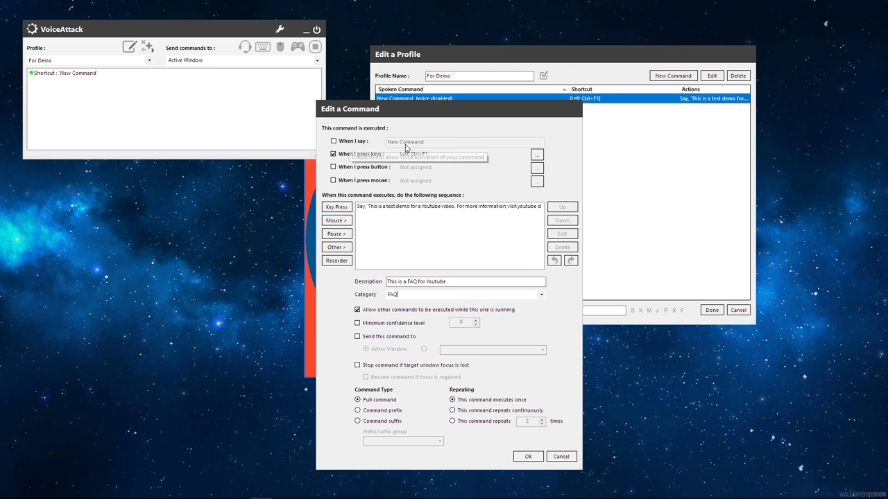
left_click(354, 142)
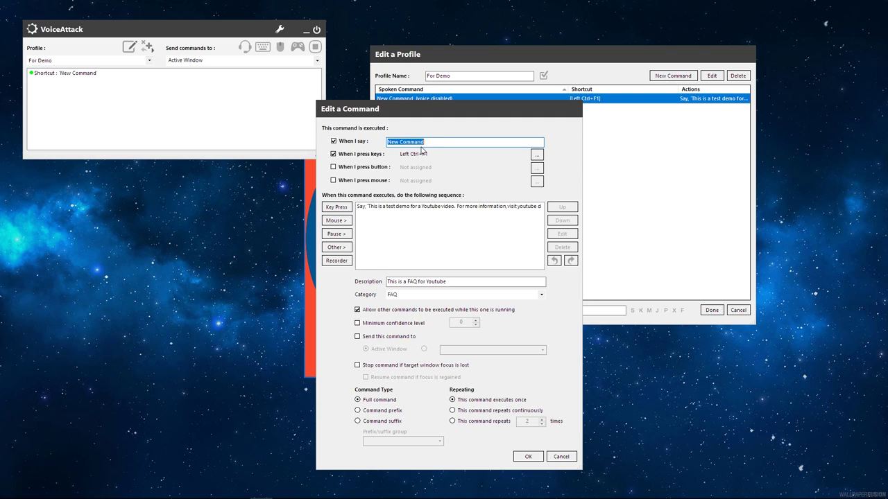
type("YOutu")
key("BackSpace")
type("outube FAQ")
left_click(334, 141)
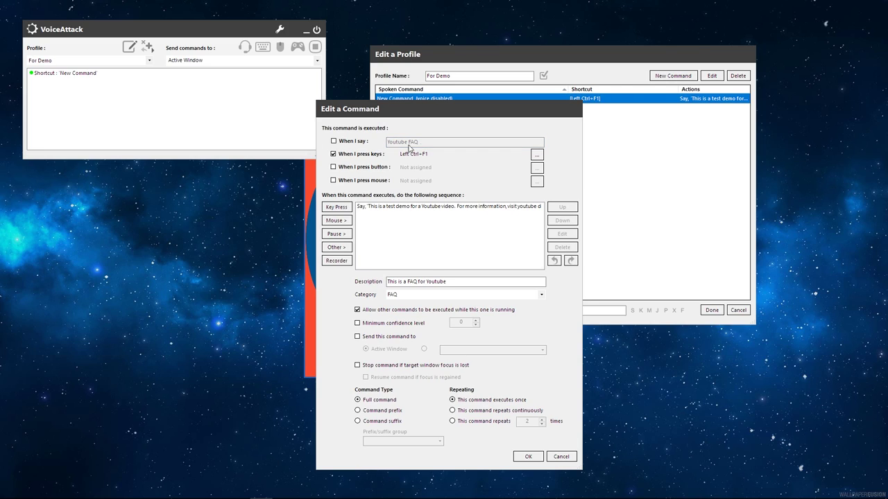
Save the renamed command and the For Demo profile, and test the command with its Left Ctrl+F1 shortcut.
left_click(527, 457)
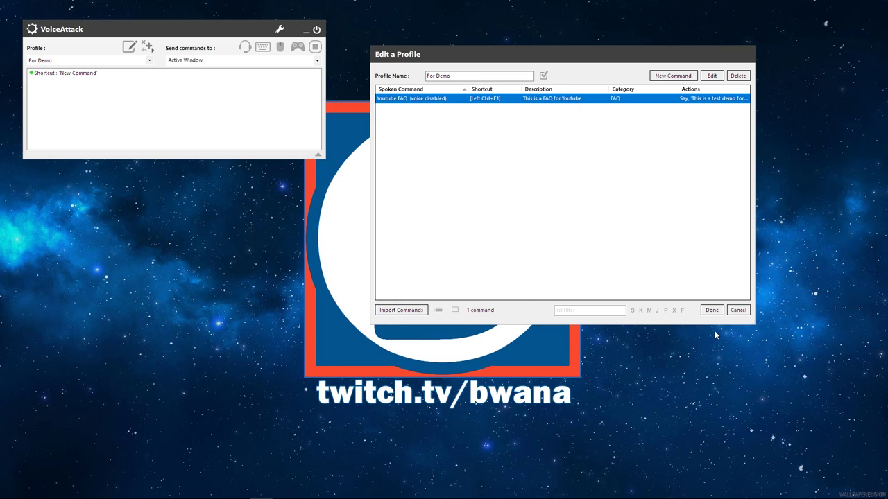
left_click(711, 310)
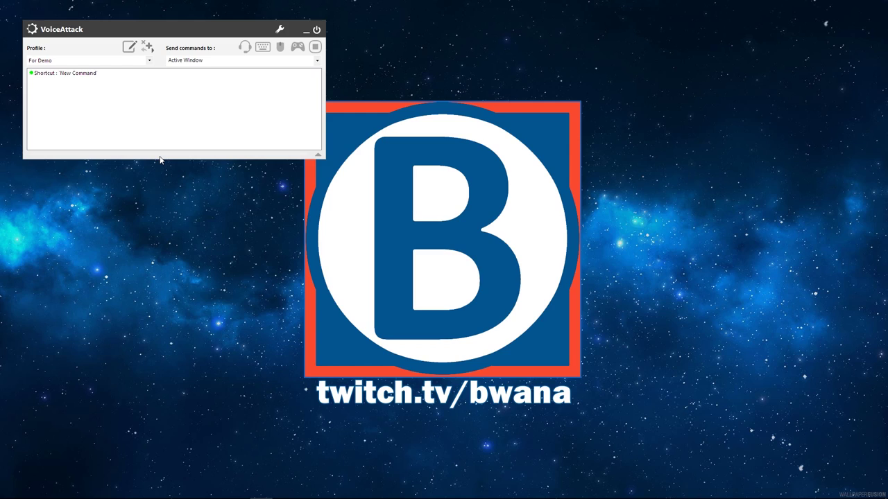
key("F1")
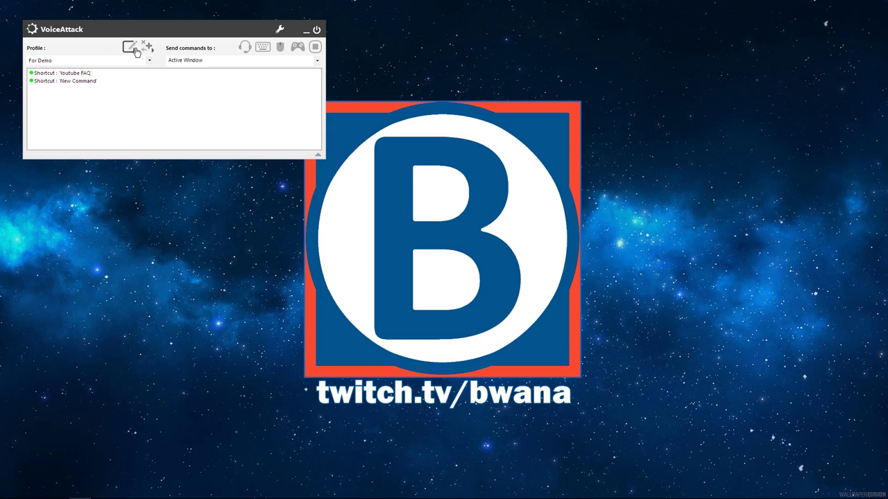
Reopen the Youtube FAQ command, replace its keyboard trigger with the spoken phrase "Explain Youtube", and save the command and profile.
double_click(84, 74)
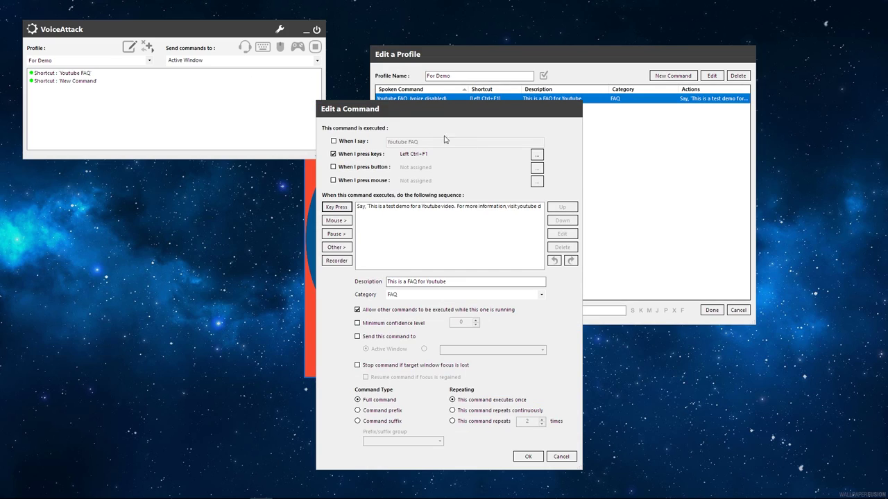
left_click(344, 145)
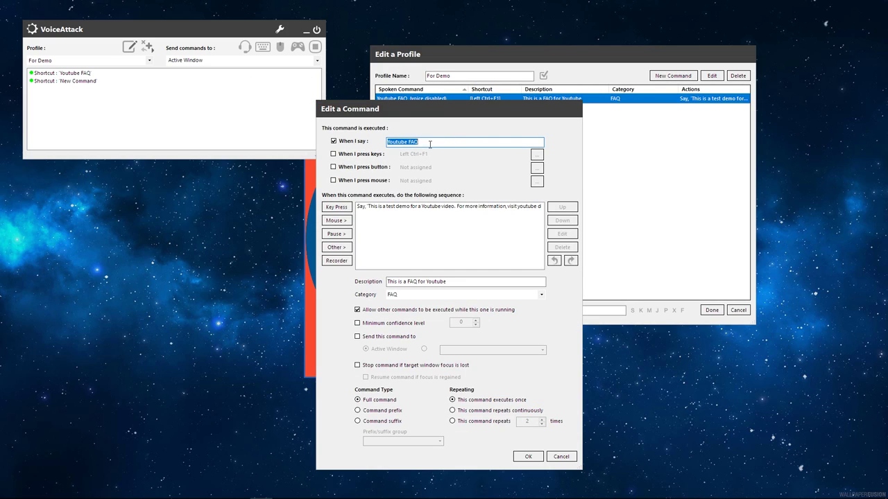
type("Ex")
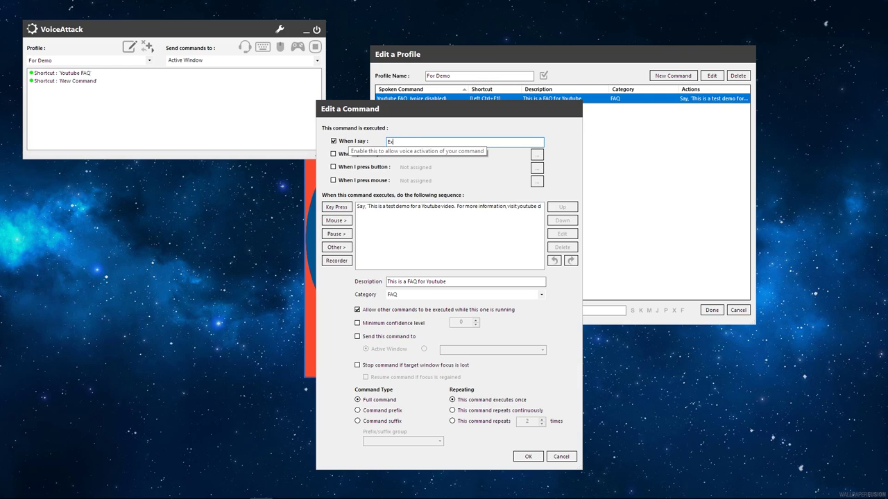
type("poain YOutu")
key("BackSpace")
type("outub")
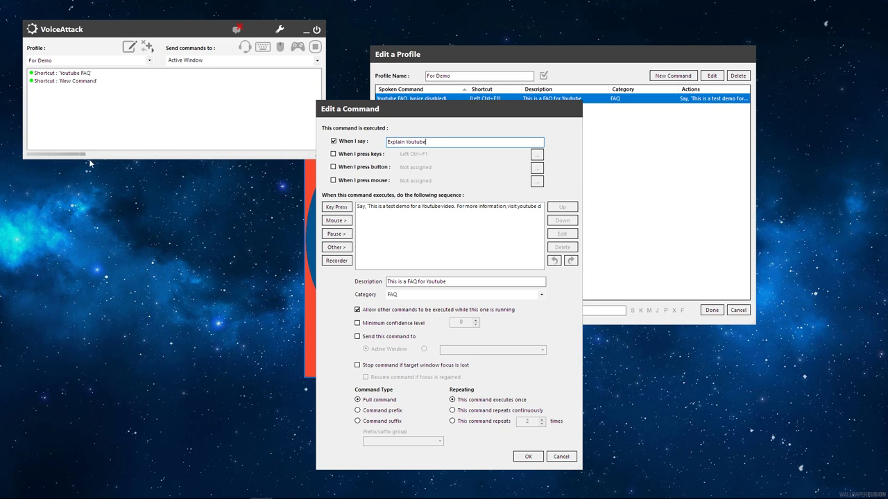
left_click(525, 455)
left_click(711, 310)
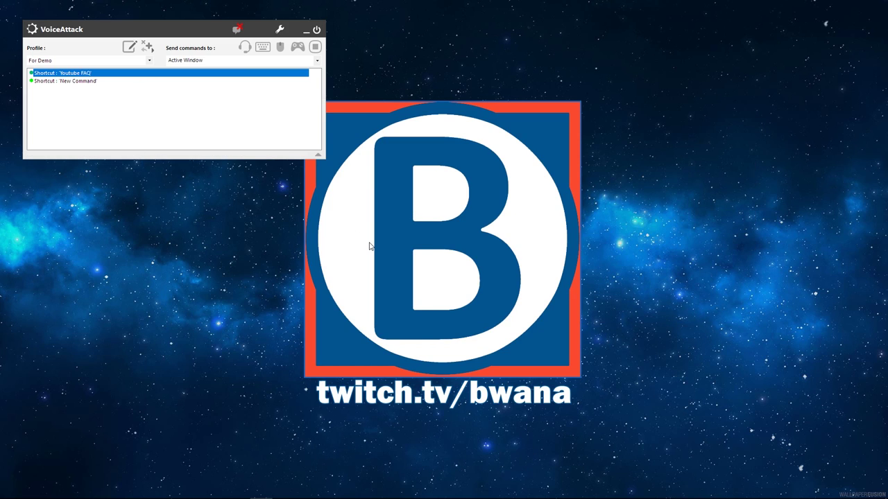